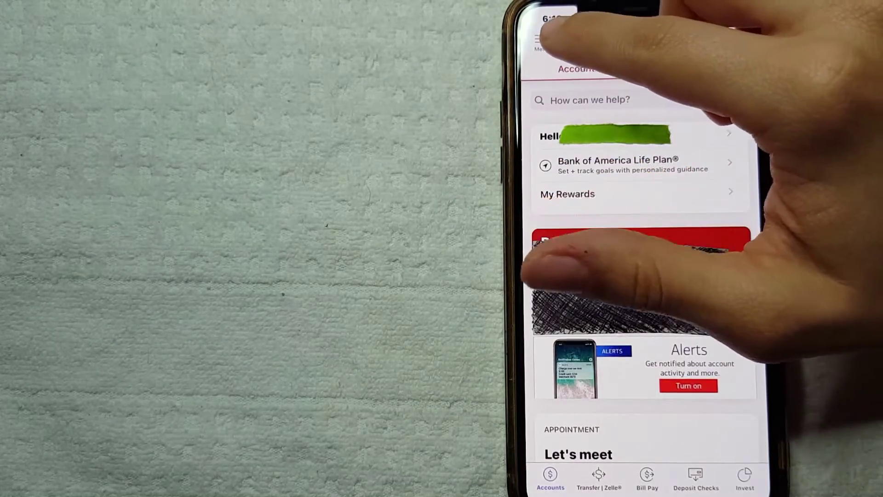
Step: Open the Bank of America app's main Menu from the Accounts home page
click(542, 41)
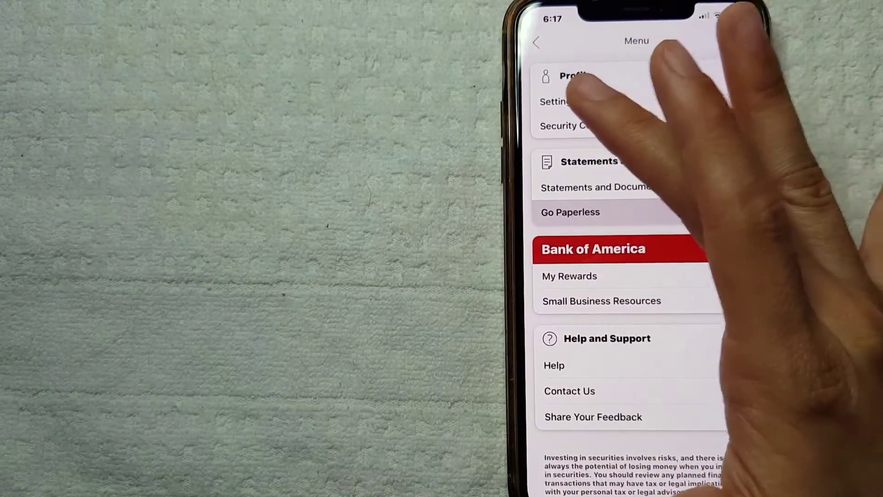
Step: Go to Profile settings and bring up the App Icon choices list
click(559, 102)
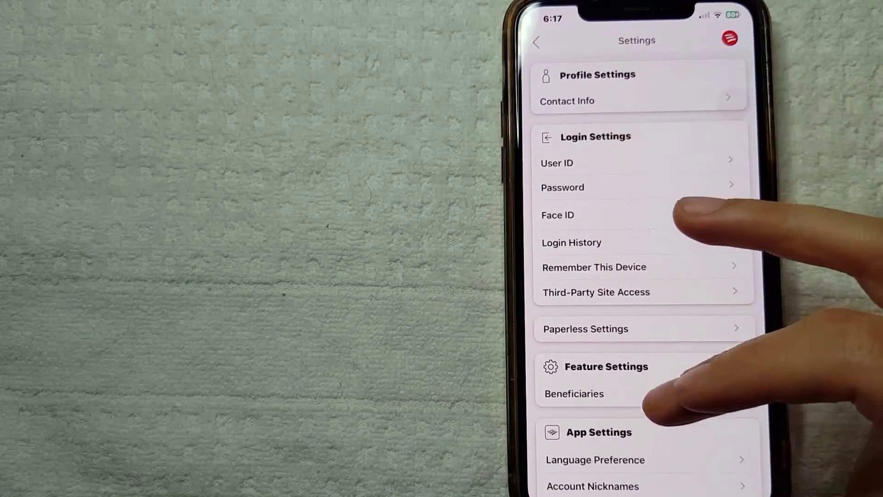
scroll(642, 311, down, 2)
scroll(642, 276, down, 2)
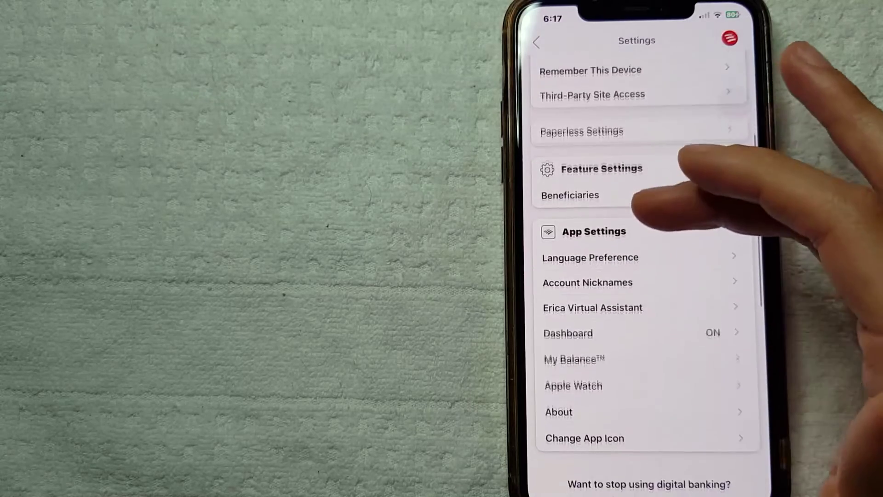
scroll(642, 242, down, 1)
scroll(663, 180, down, 1)
scroll(663, 166, down, 1)
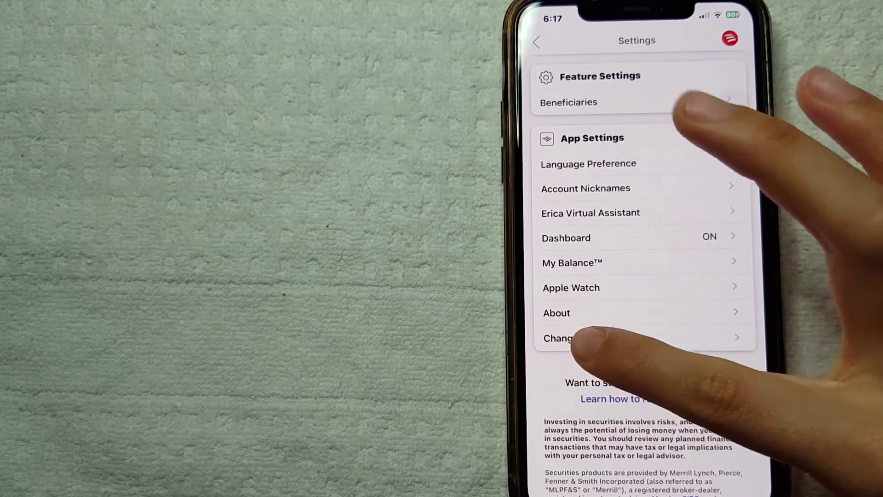
click(583, 338)
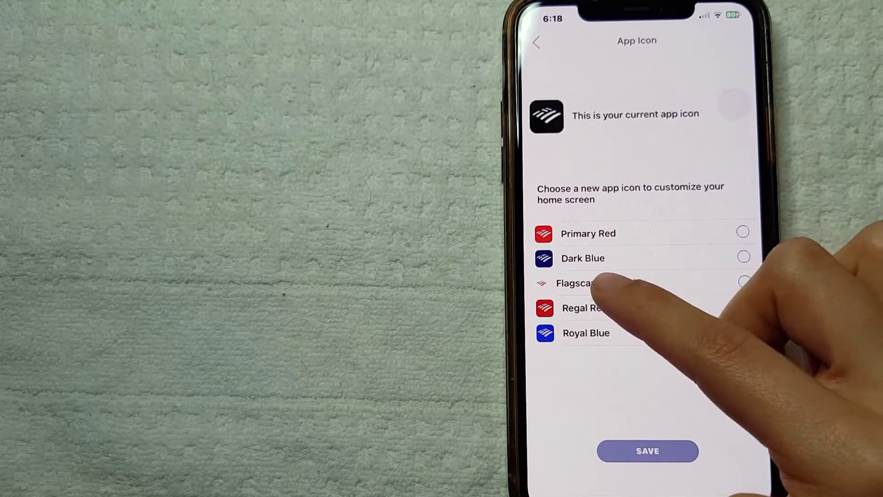
Step: Save Flagscape as the app icon and dismiss the confirmation alert
click(653, 453)
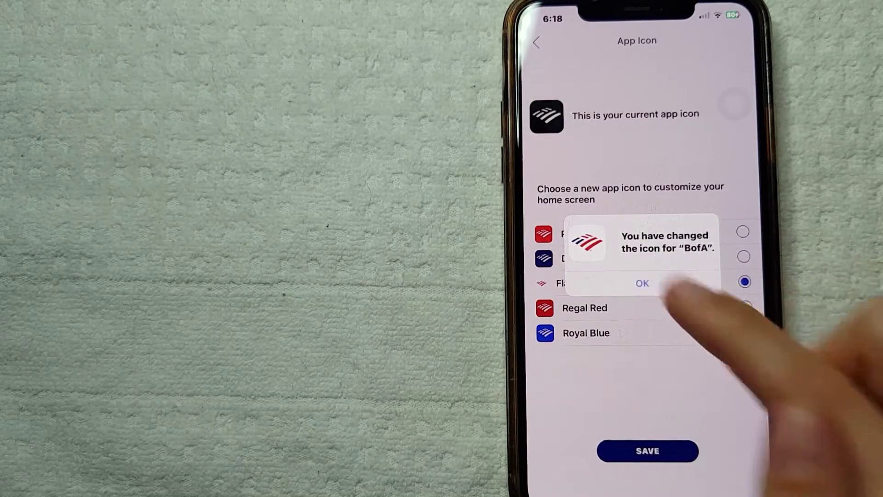
click(643, 283)
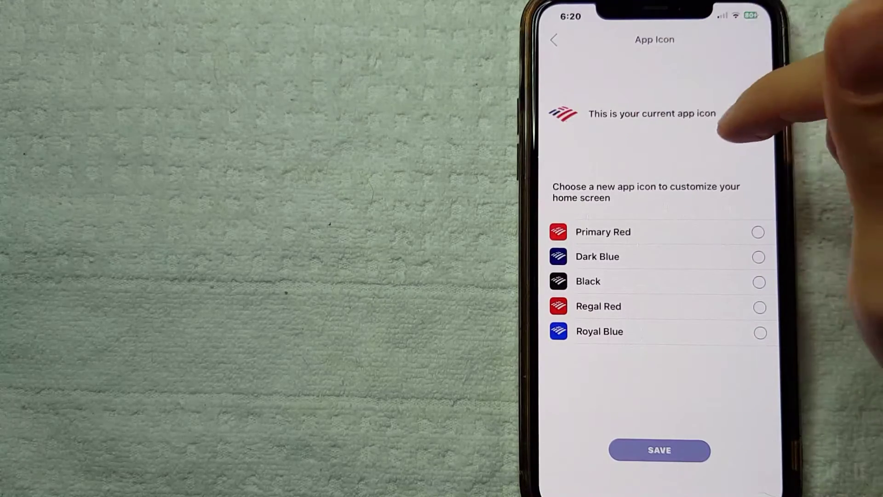